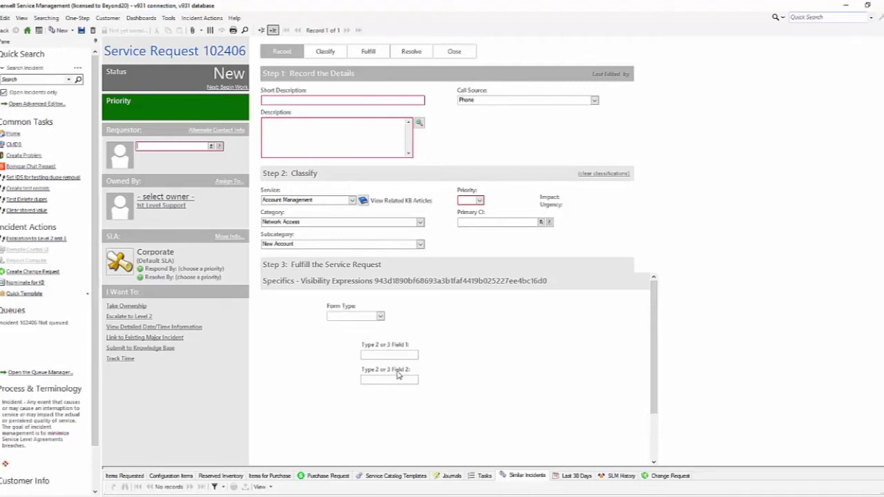
Step: Set the service request's Form Type to Type 1, Type 2 and Type 3 in turn to check which fields each one shows
click(350, 316)
click(381, 316)
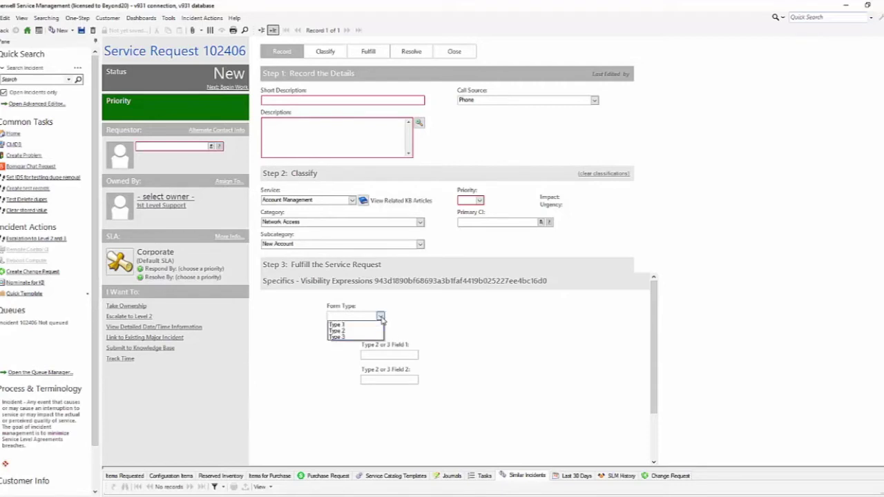
click(363, 325)
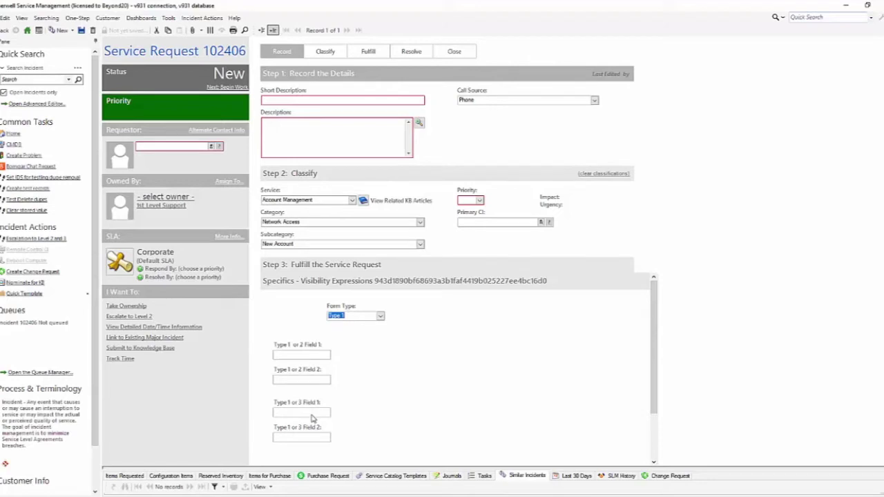
click(380, 315)
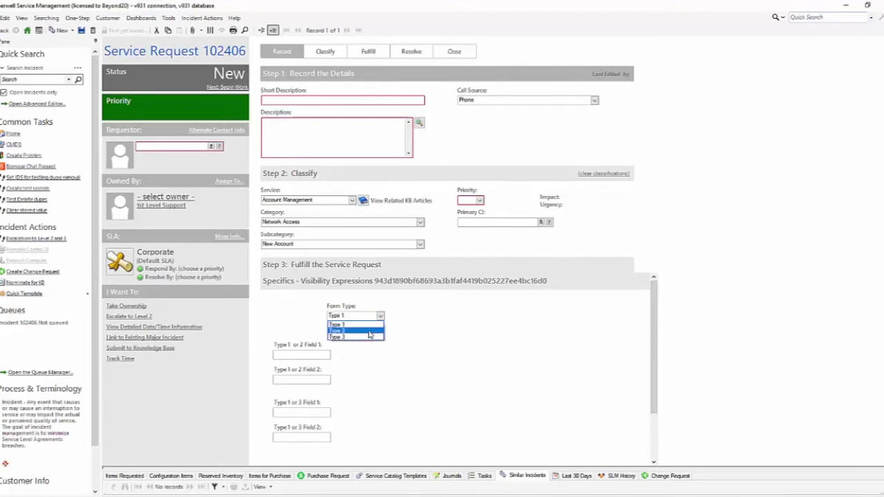
click(370, 332)
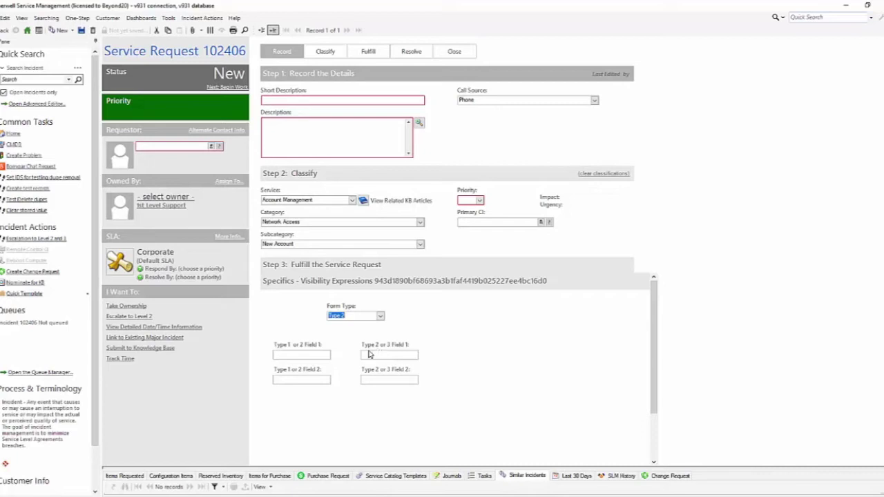
click(380, 317)
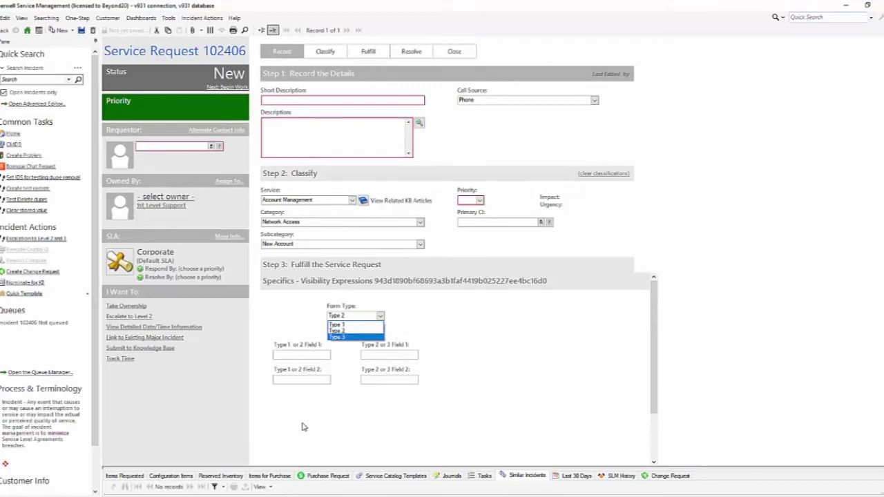
click(335, 337)
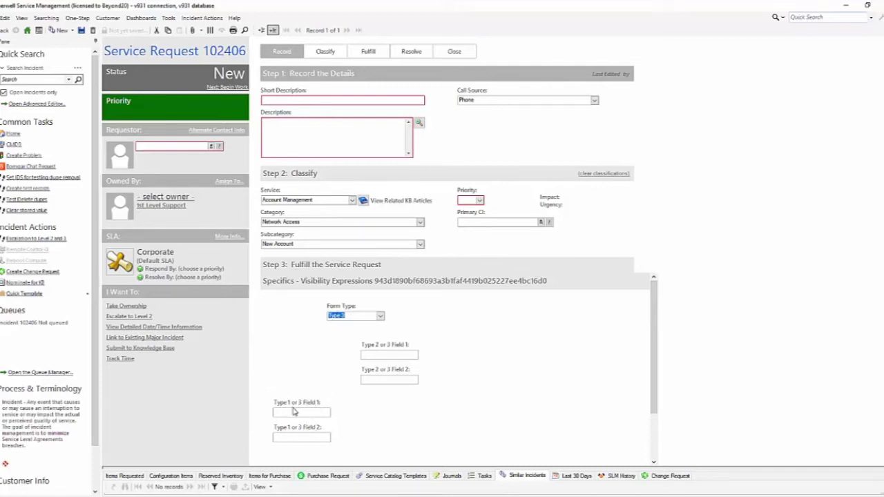
Step: Switch the Form Type back to Type 1, to Type 2 and to Type 1 again to compare the displayed fields
click(380, 317)
click(370, 325)
click(379, 316)
click(371, 330)
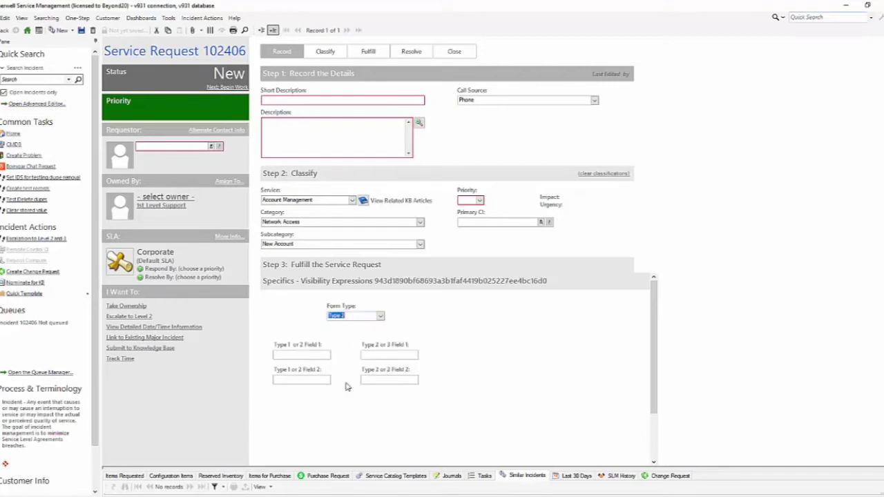
click(380, 315)
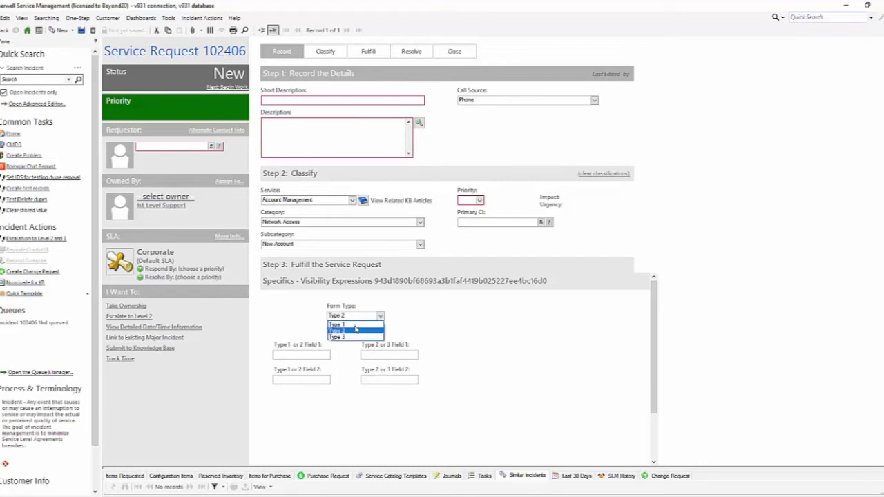
click(366, 324)
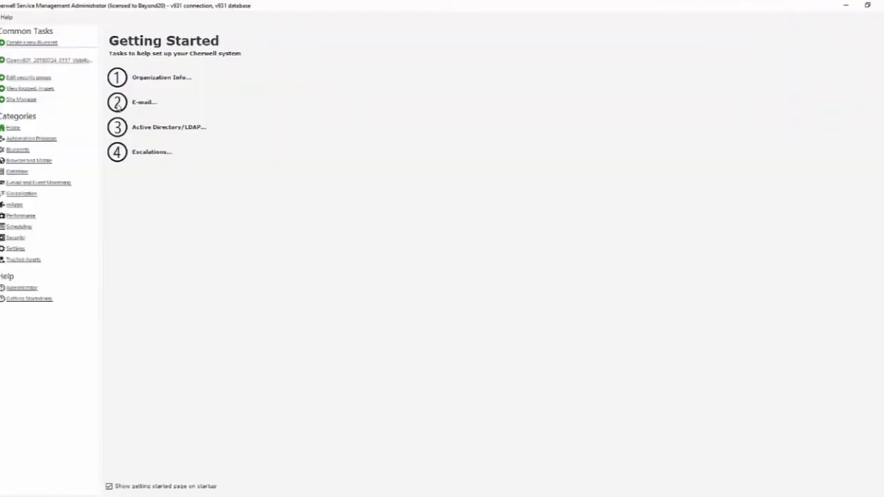
Step: In Cherwell Service Management Administrator, open the VisibilityResponse blueprint and edit the form of Specifics - Visibility Expressions
click(19, 59)
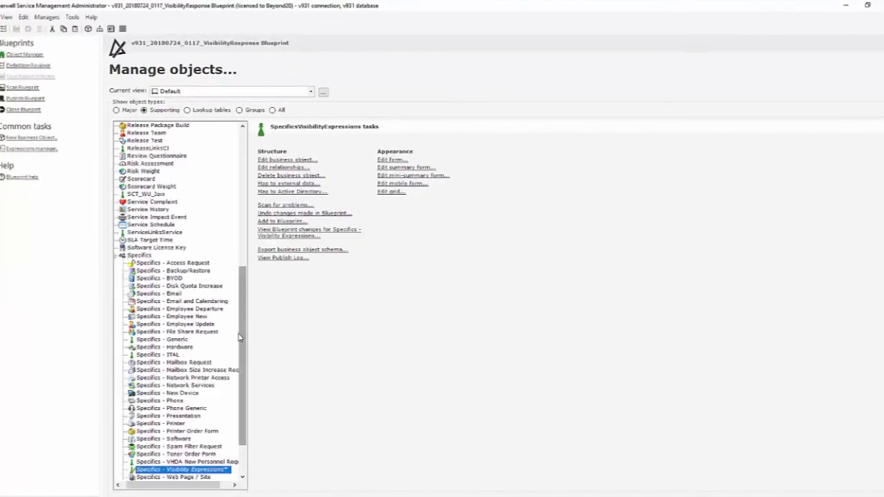
scroll(216, 366, down, 2)
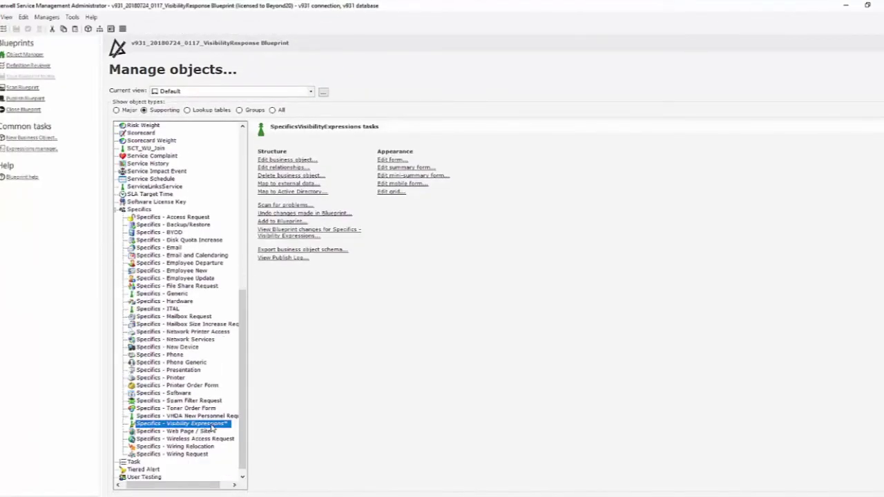
click(388, 161)
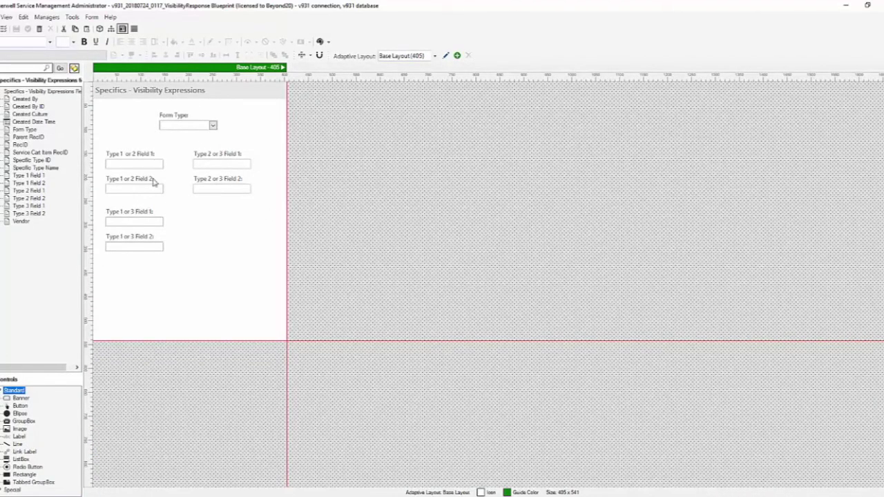
Step: Open the custom visibility expression shared by the two Type 1 or 2 fields and move its window clear of the form
click(171, 127)
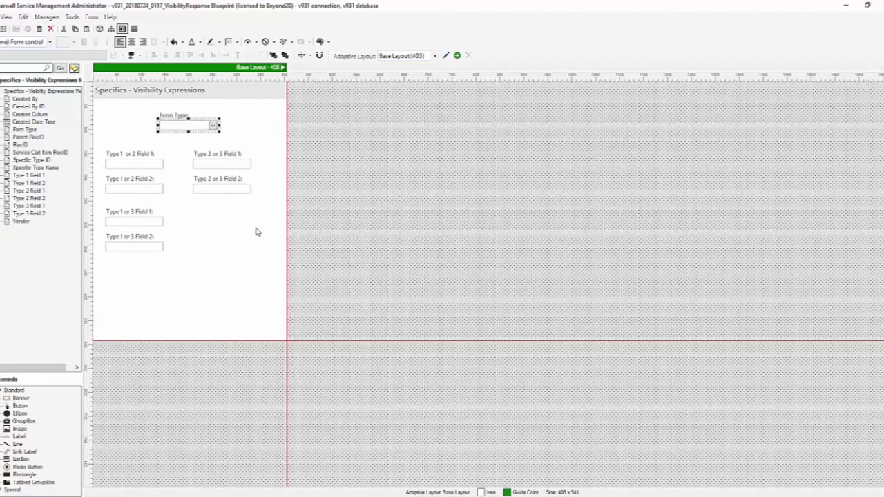
drag(118, 144, 128, 195)
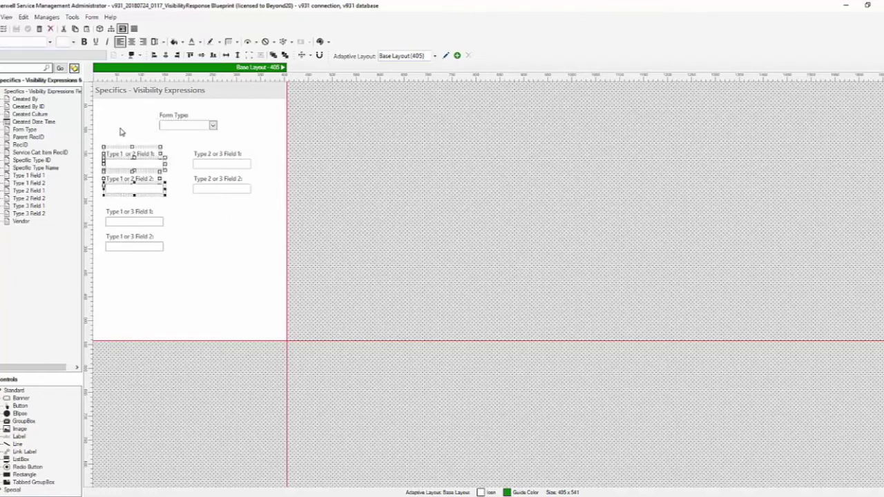
click(261, 54)
click(262, 55)
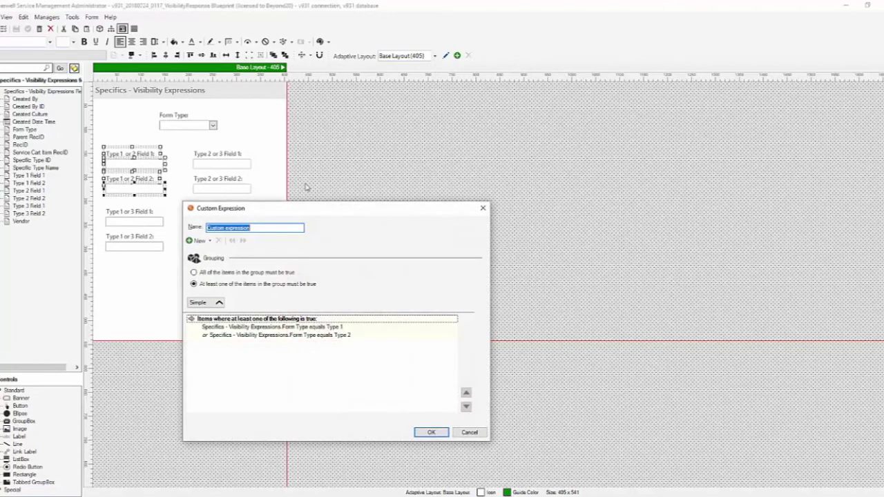
drag(341, 204, 440, 107)
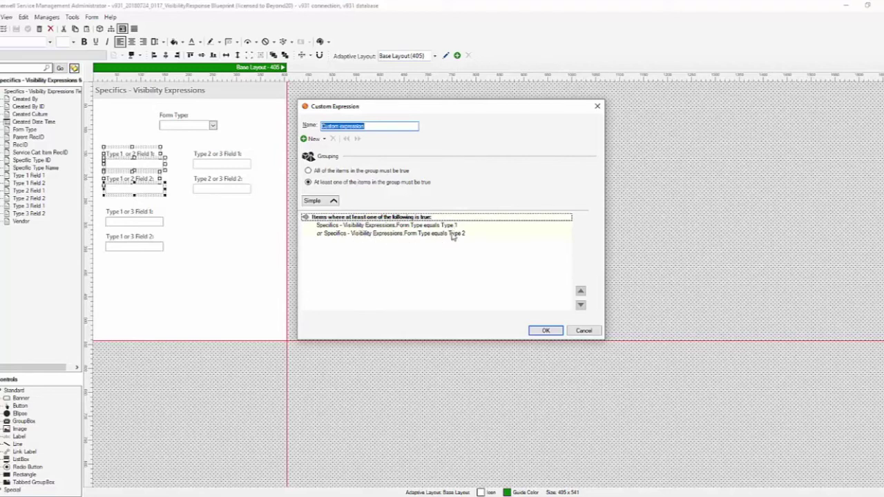
Step: Try the expression's grouping as all items true and as at least one item true, and inspect the Type 1 condition
click(359, 182)
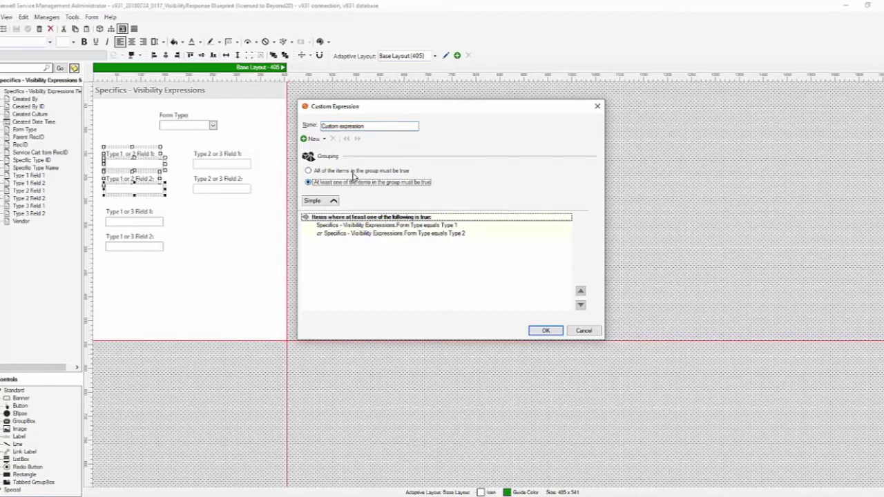
click(351, 171)
click(347, 181)
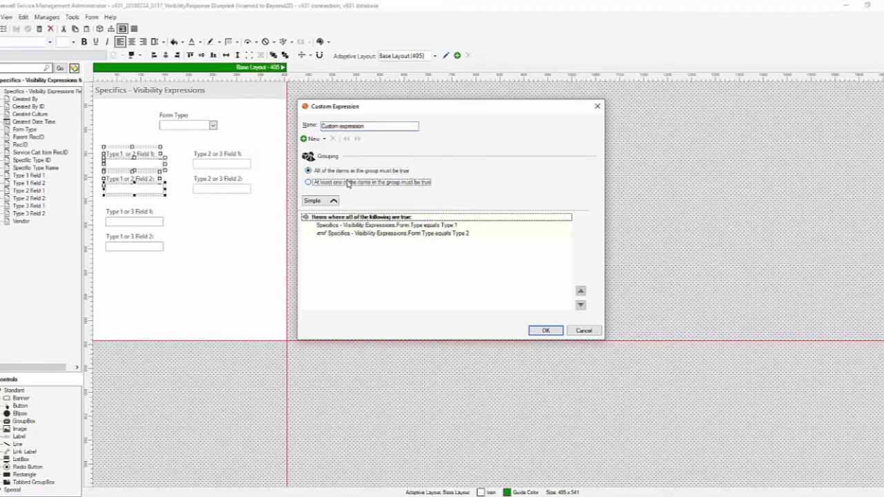
click(349, 171)
click(347, 182)
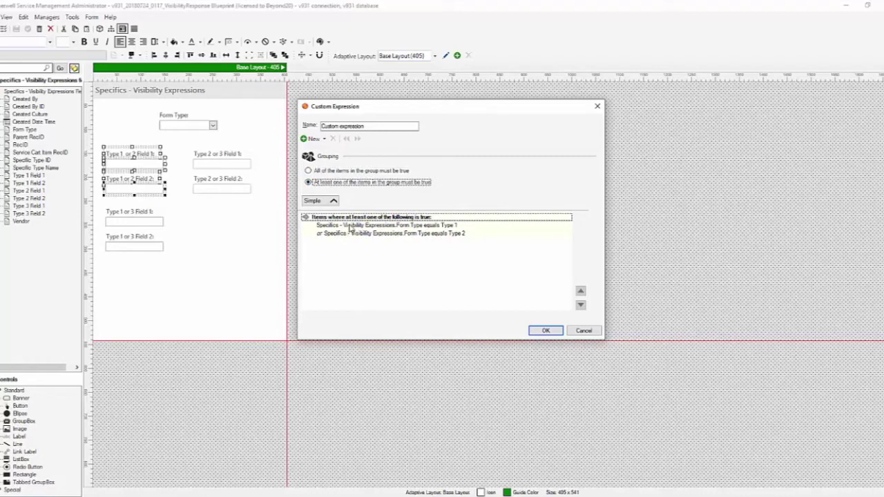
click(350, 226)
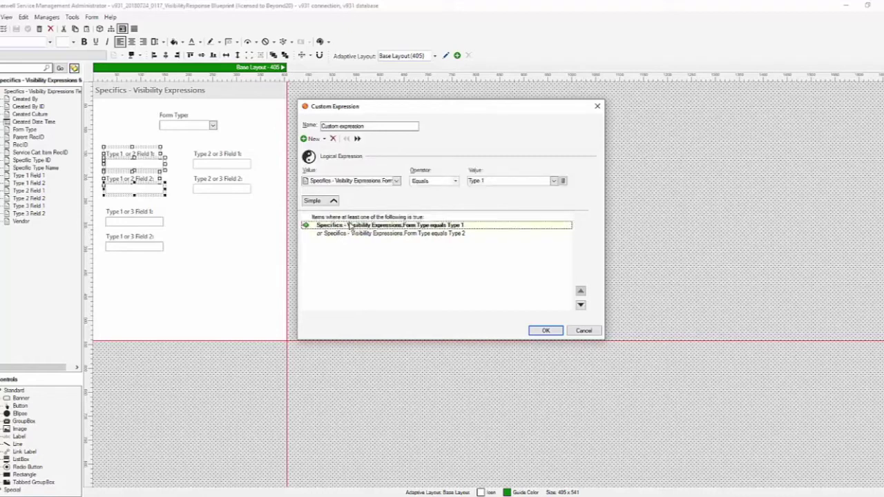
Step: Add a group expression under the top-level group, trying at least one item true before requiring all items to be true
click(353, 218)
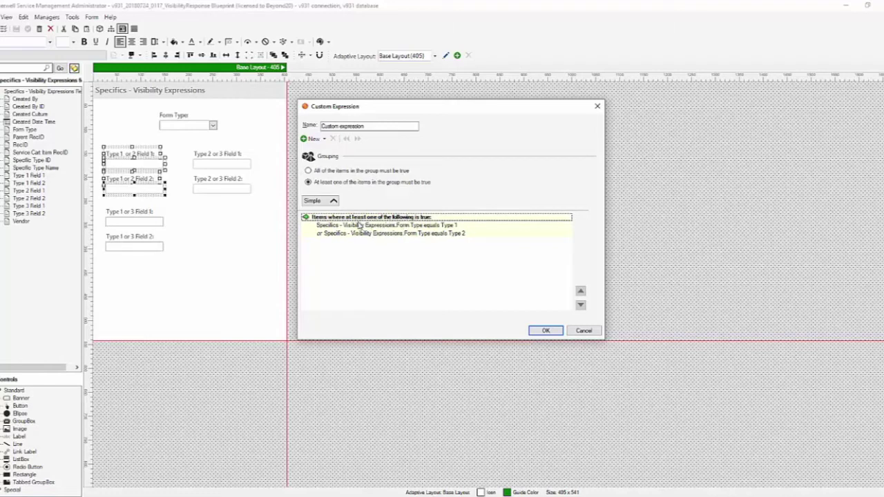
click(324, 140)
click(326, 160)
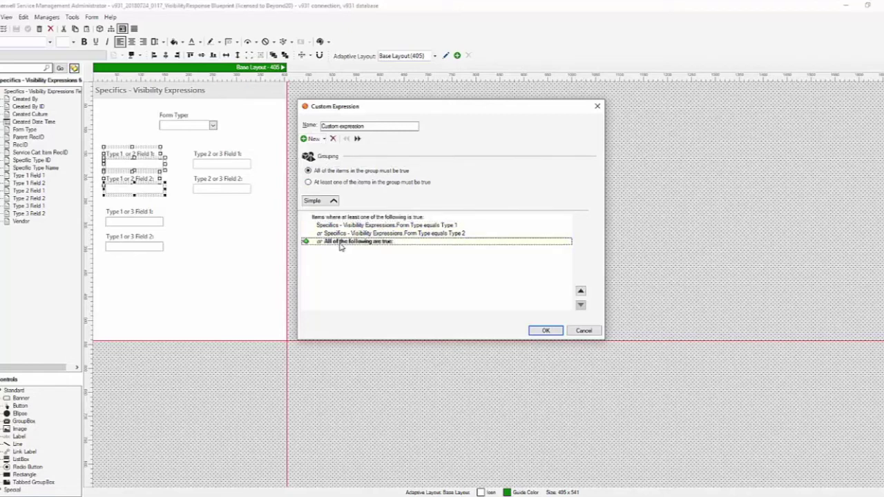
click(334, 183)
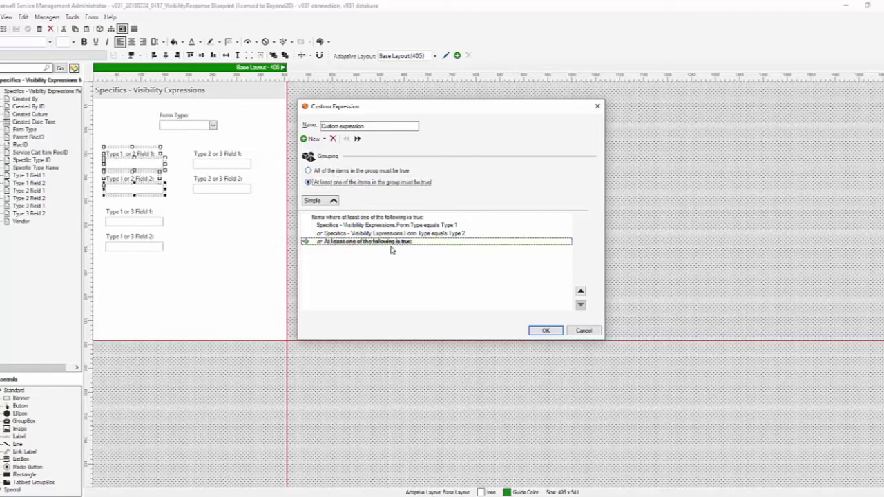
click(337, 171)
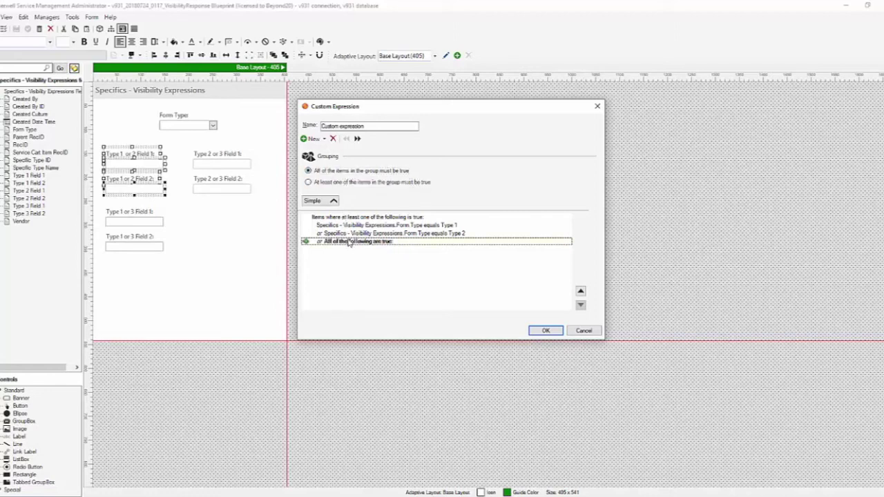
Step: Move the Type 1 and Type 2 conditions into the nested group that requires all items to be true
click(343, 219)
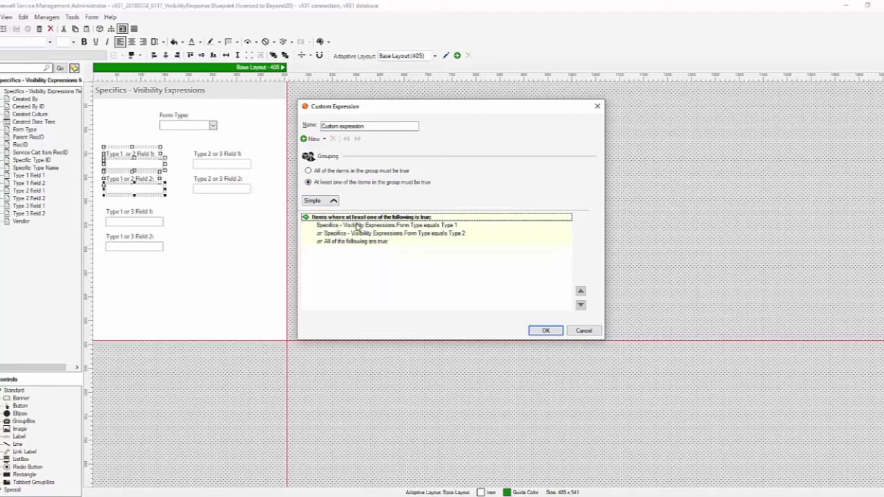
click(357, 228)
click(580, 305)
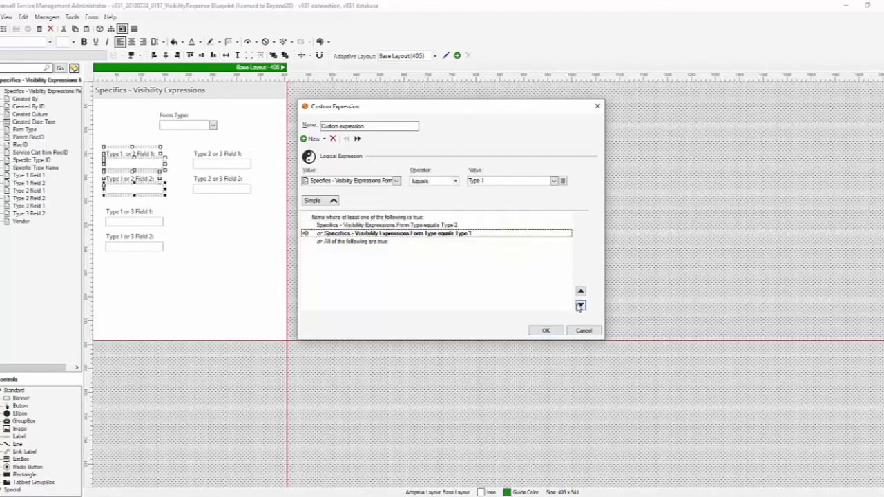
click(580, 306)
click(401, 227)
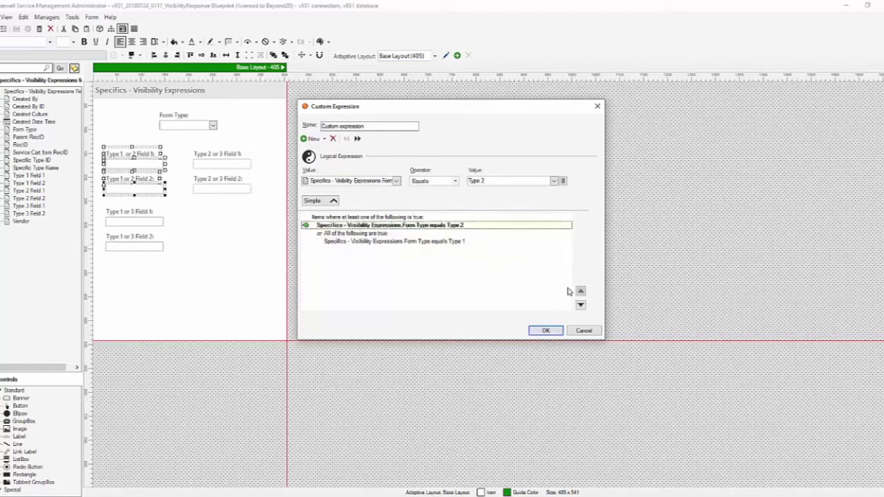
click(580, 306)
click(580, 306)
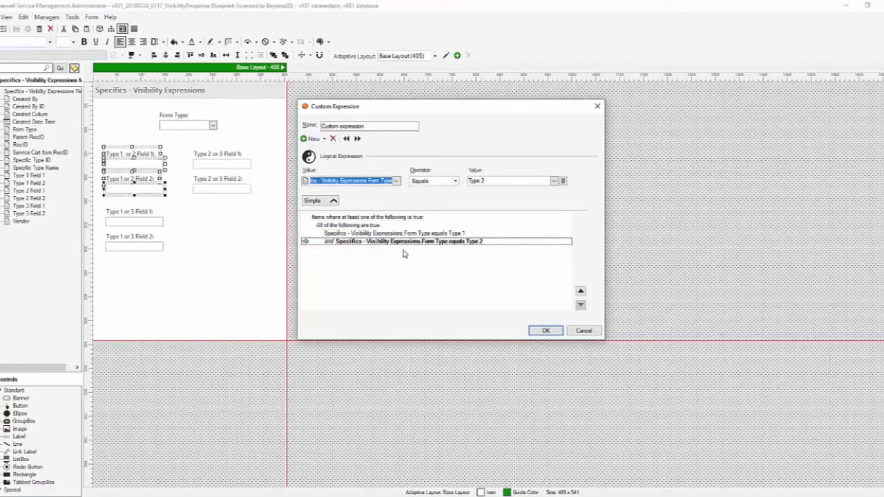
Step: Add a second group expression requiring at least one item to be true, and discard all changes to the custom expression
click(365, 227)
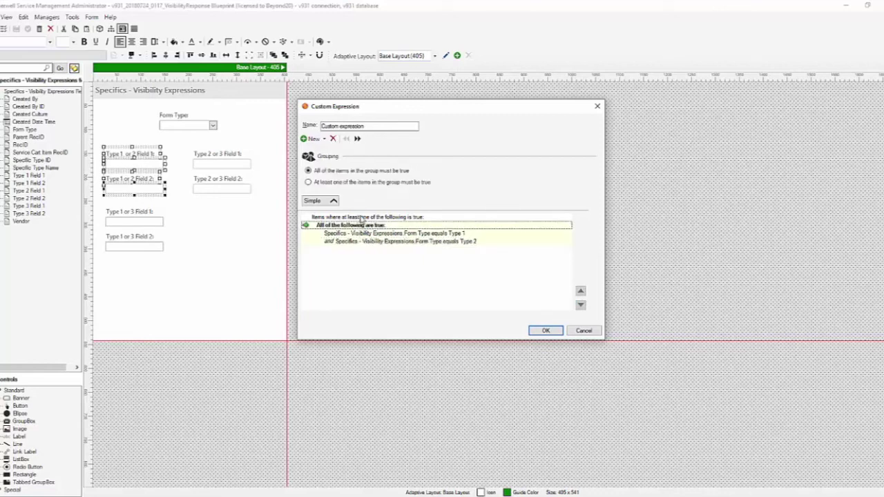
click(362, 216)
click(324, 139)
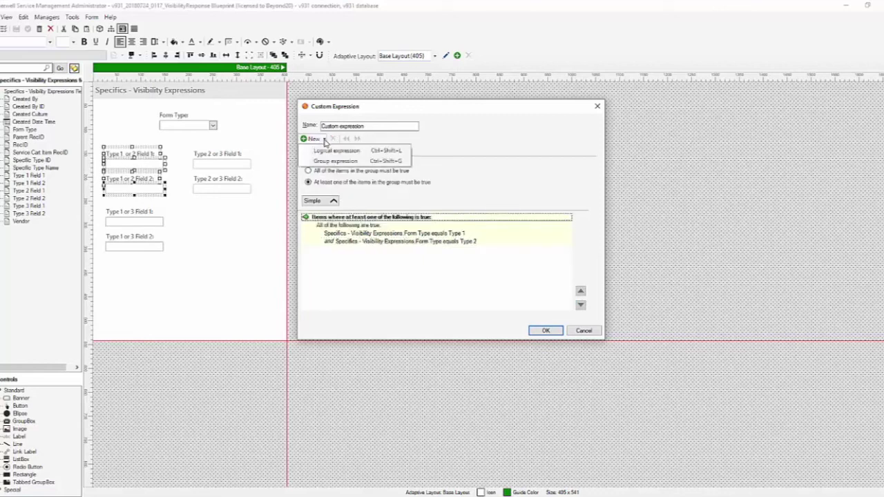
click(334, 160)
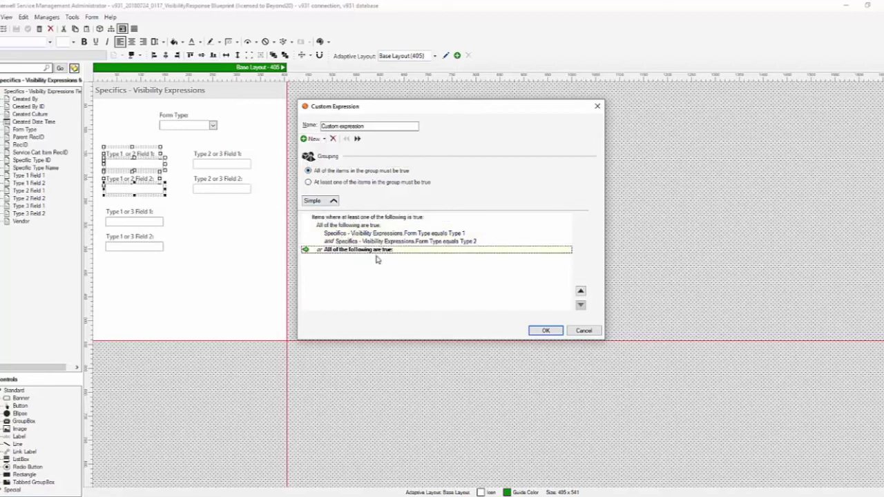
click(326, 183)
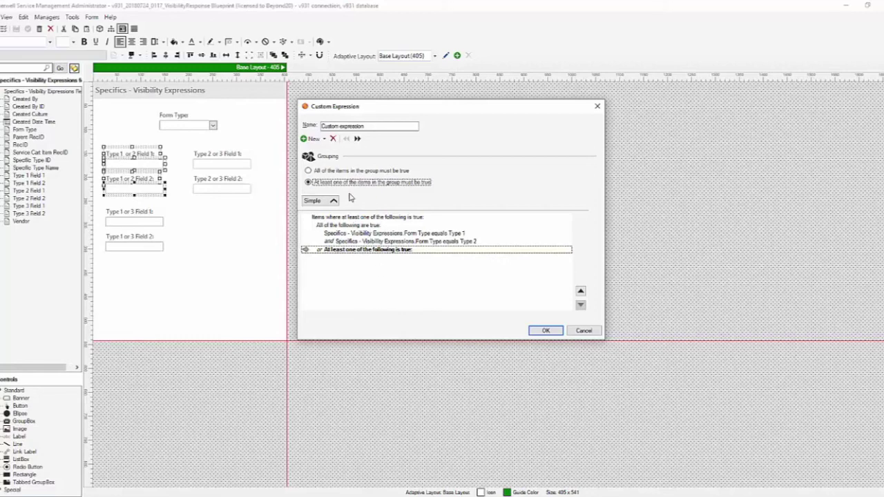
click(583, 331)
Step: Open the custom visibility expression shared by the two Type 1 or 3 fields to examine its conditions
click(261, 206)
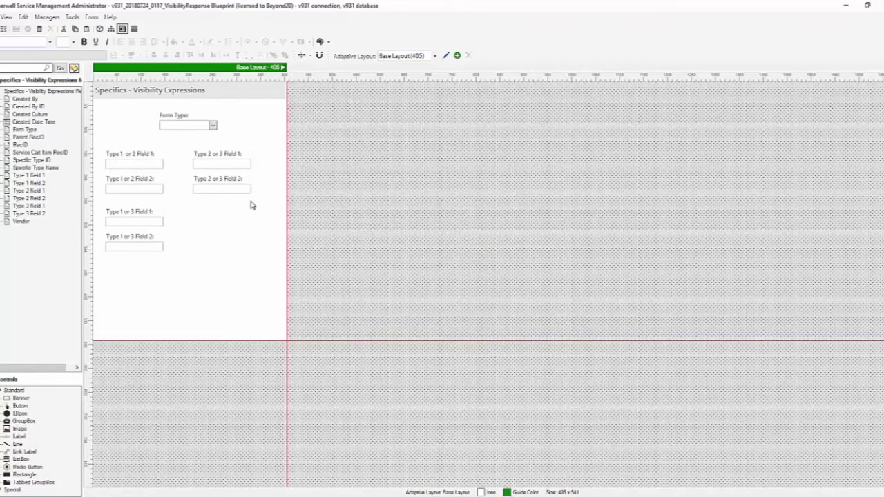
drag(146, 275, 119, 209)
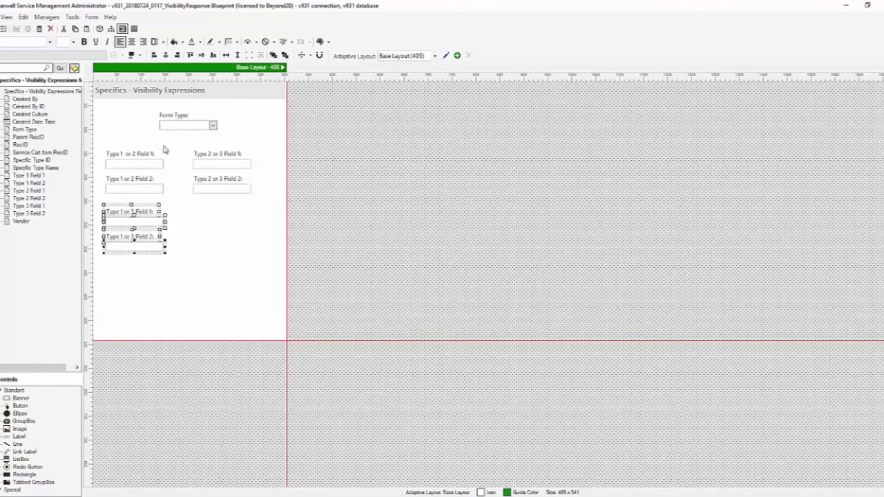
click(265, 42)
click(274, 54)
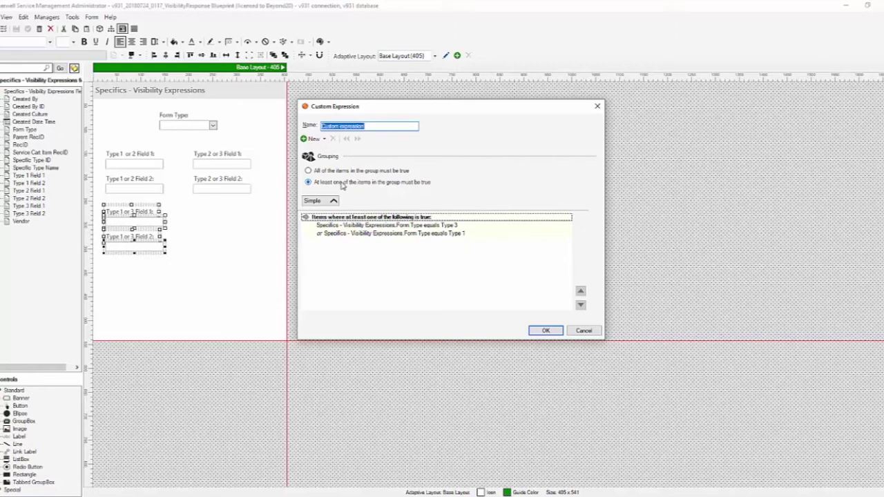
Step: Close the Type 1 or 3 expression without changes and check the visibility expression options of the Form Type field
click(583, 331)
drag(248, 216, 227, 151)
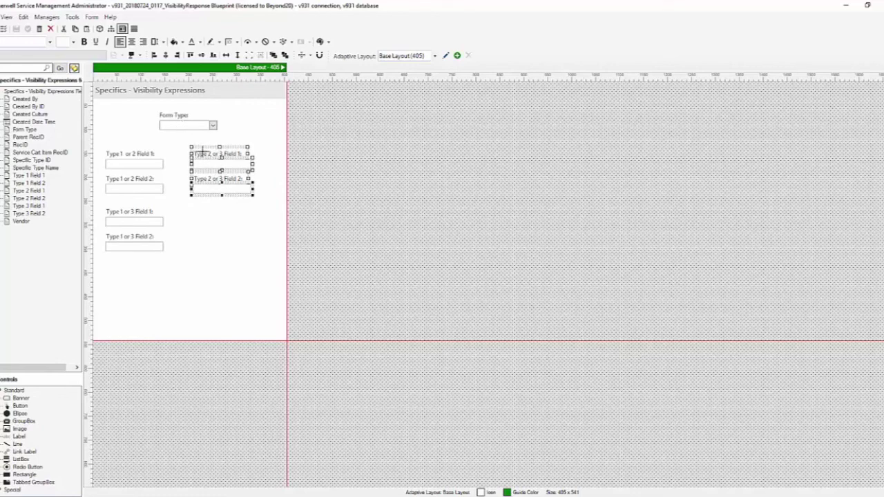
click(187, 126)
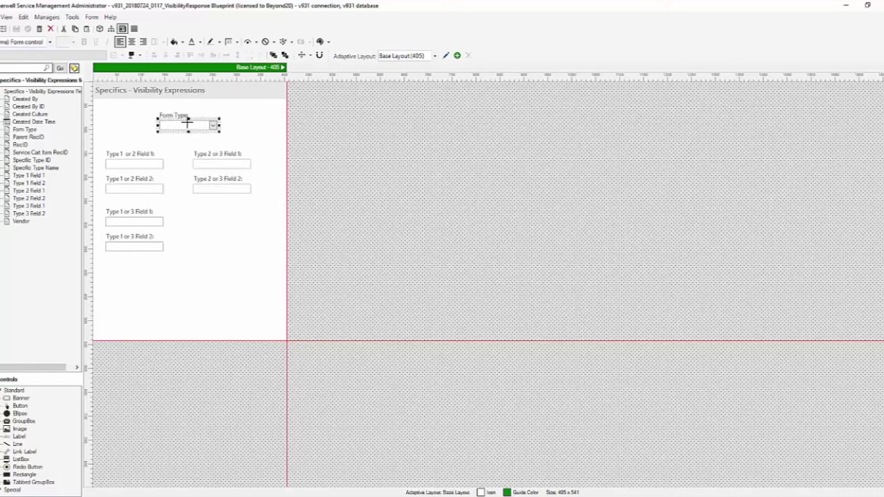
click(255, 41)
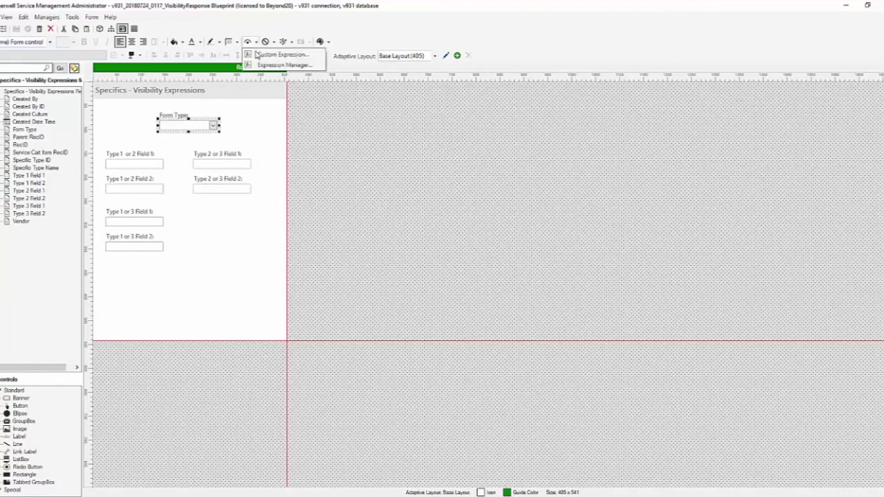
click(253, 212)
Step: Examine the custom visibility expression shared by the two Type 2 or 3 fields, including its compared field, and close it without changes
drag(240, 212, 227, 148)
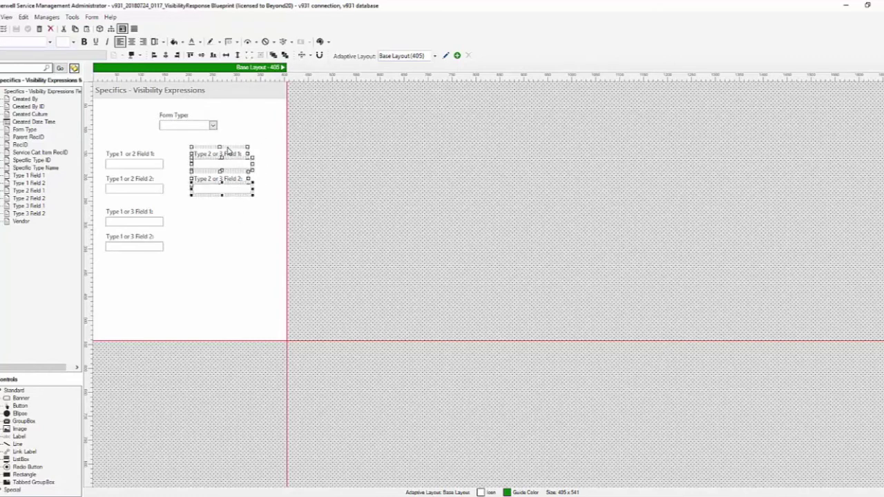
click(253, 41)
click(276, 54)
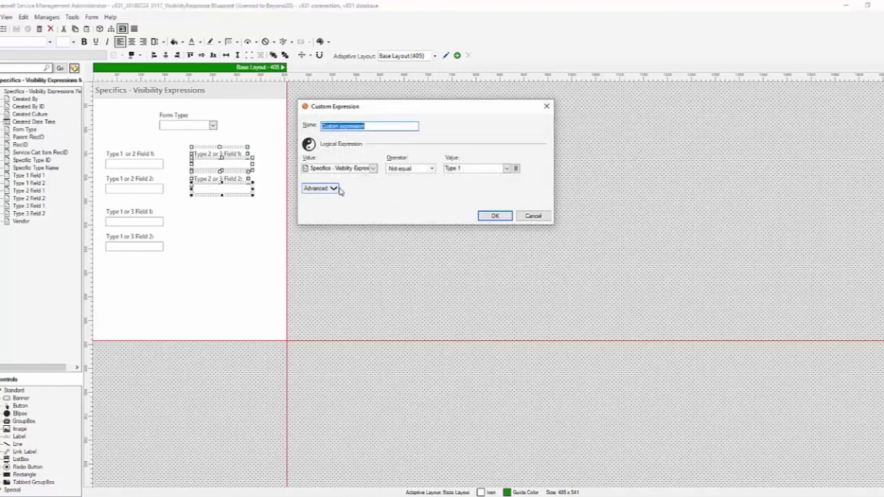
click(373, 169)
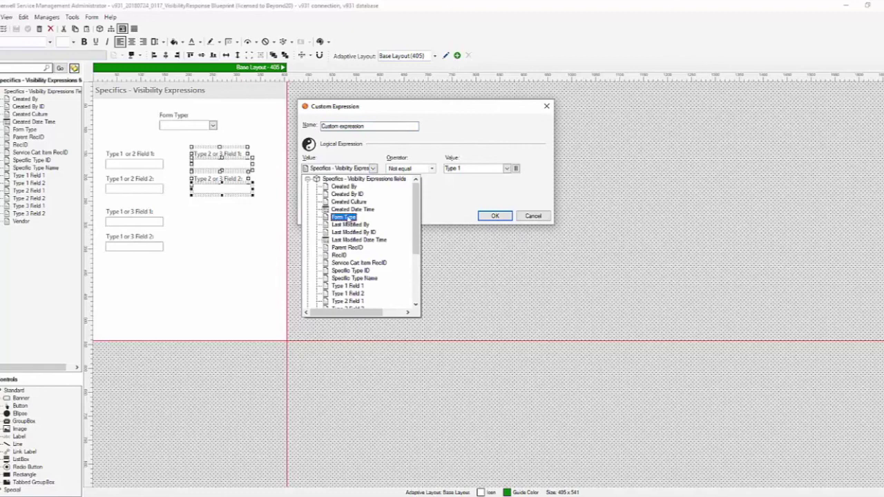
click(534, 216)
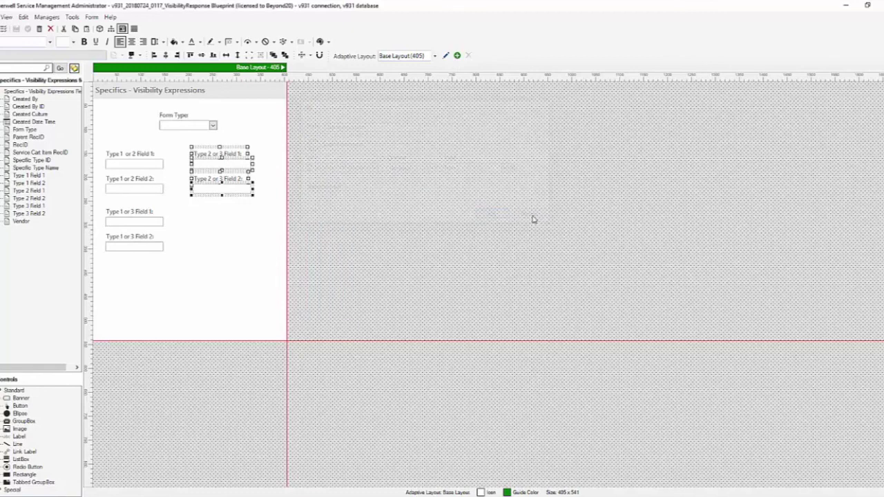
click(247, 250)
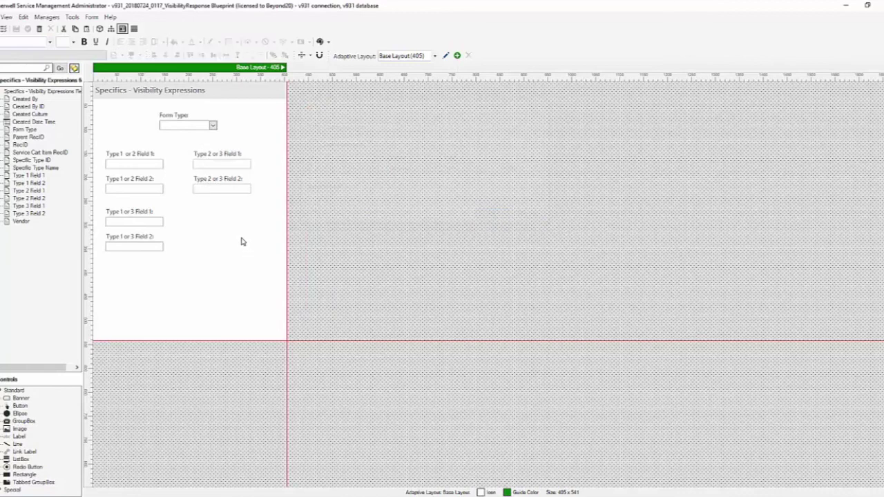